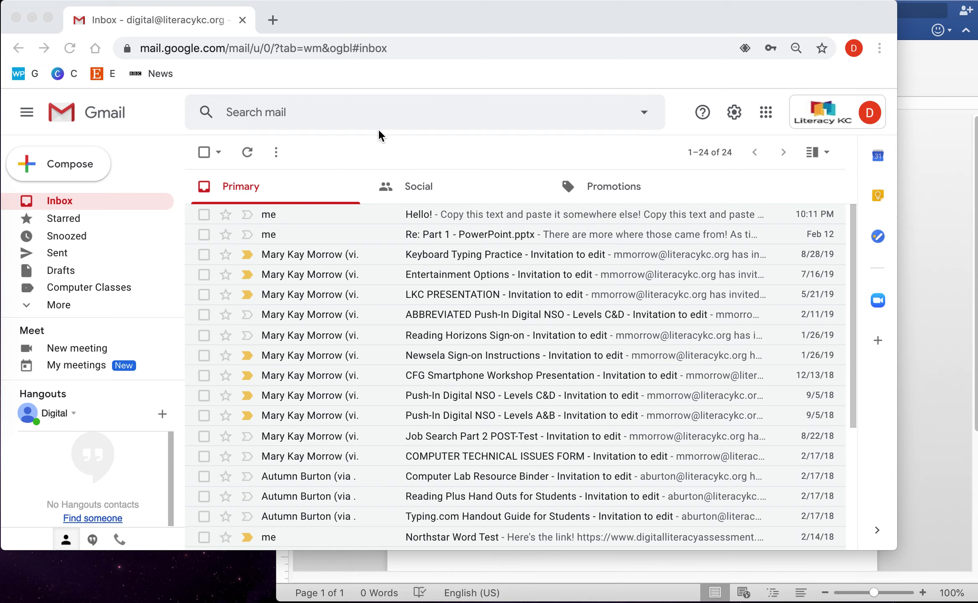
Step: Open the "Hello!" email from the inbox
click(527, 211)
click(527, 212)
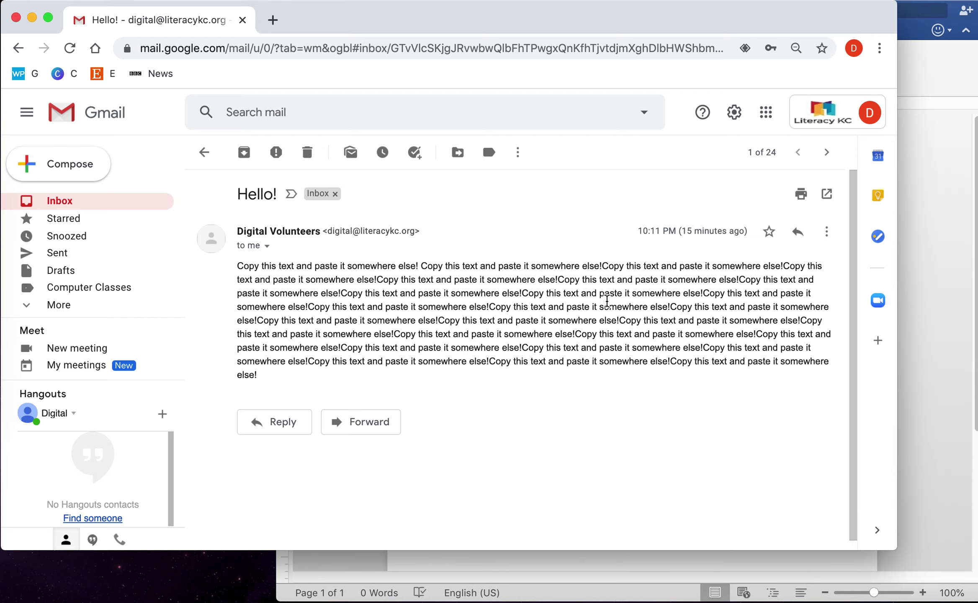
Step: Check the email's print-ready preview and its destination setting, cancel printing, and close the print page
click(801, 194)
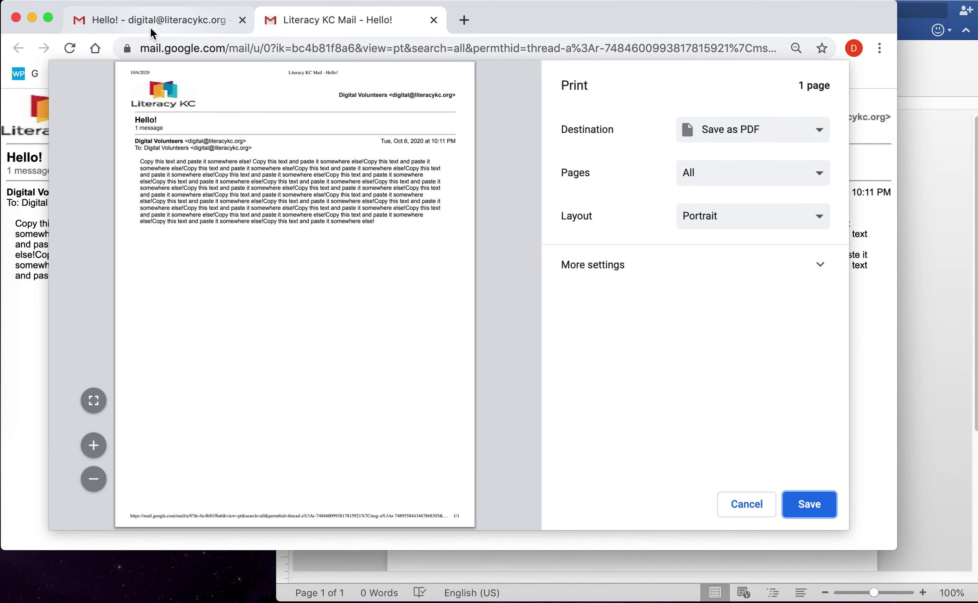
click(156, 19)
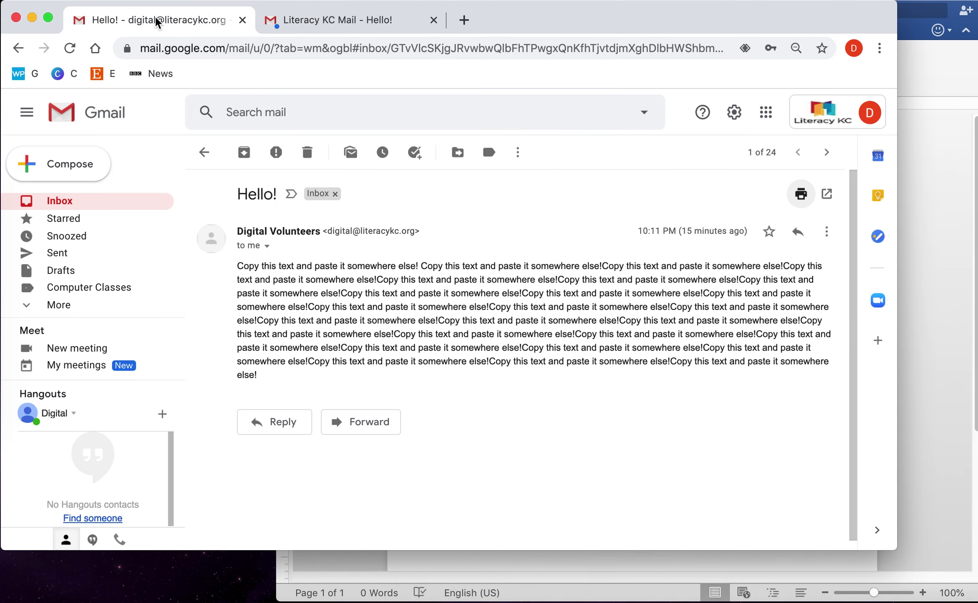
click(336, 19)
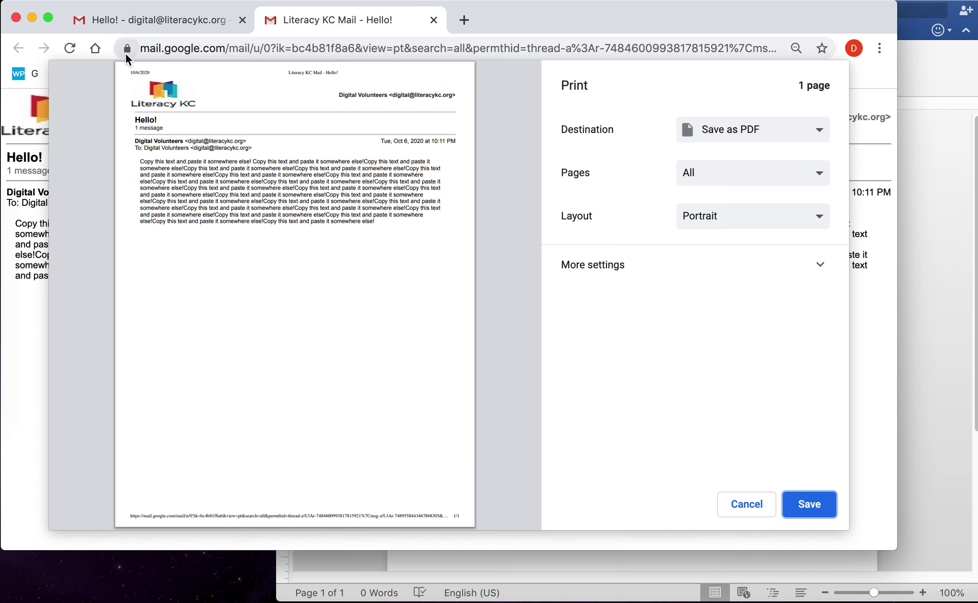
mouse_move(108, 412)
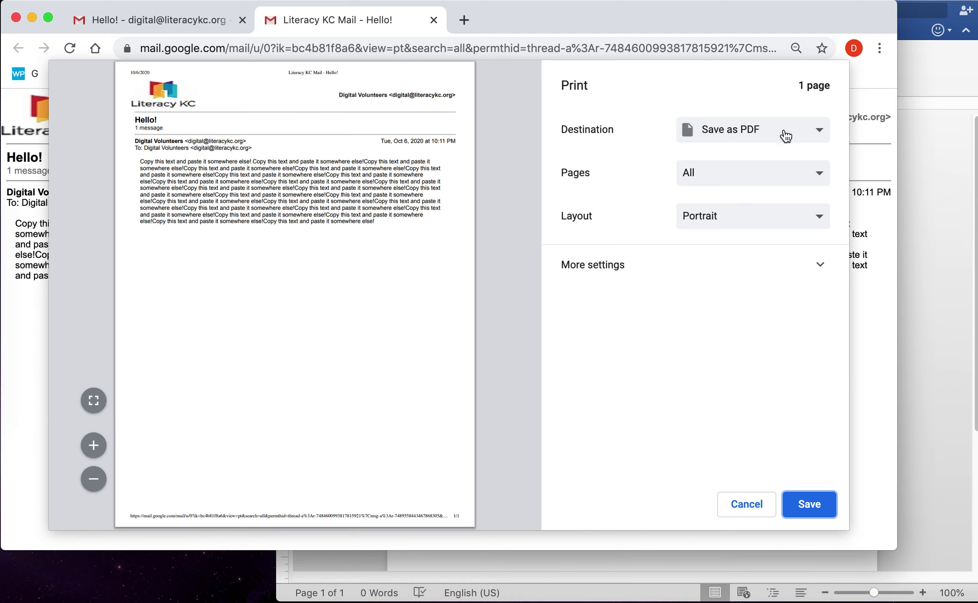
click(772, 136)
click(575, 122)
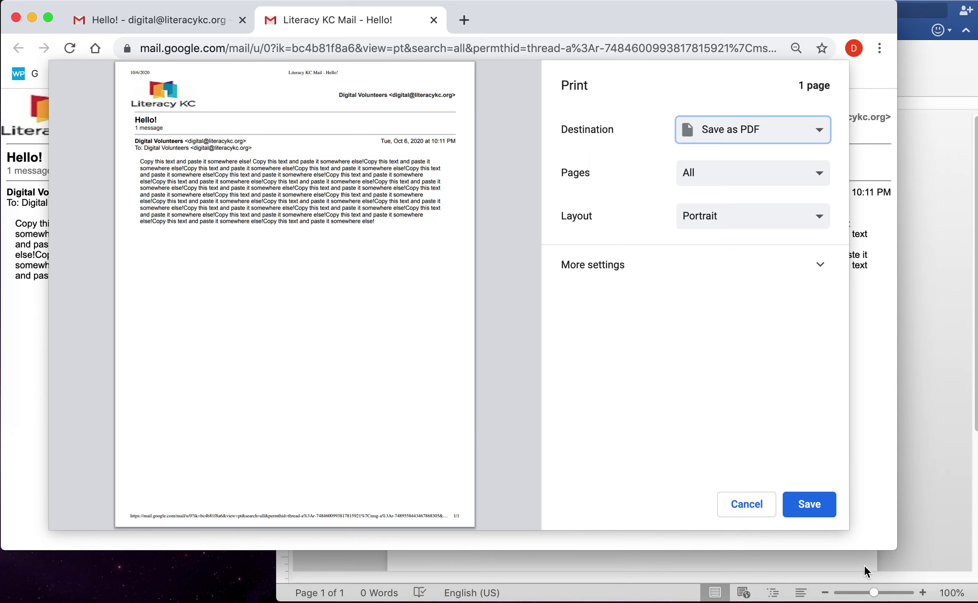
click(742, 506)
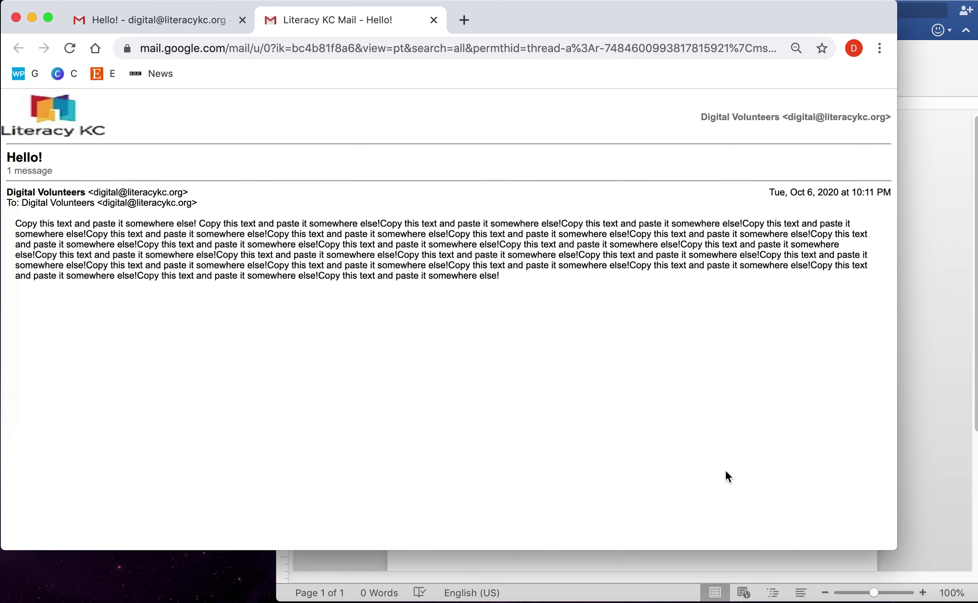
click(435, 20)
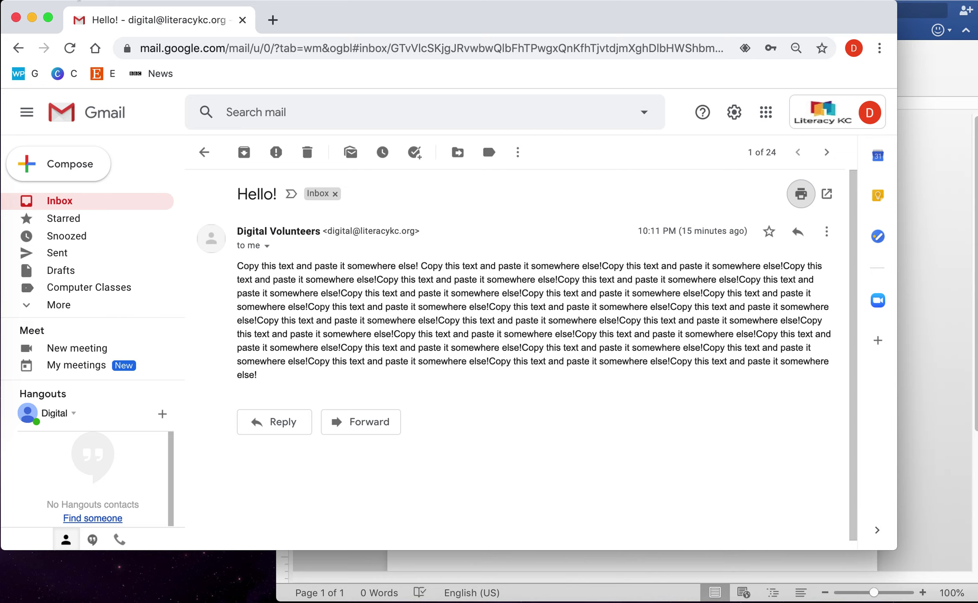
Step: Preview how the whole Gmail page would print using the browser's own print command, and cancel it
click(78, 1)
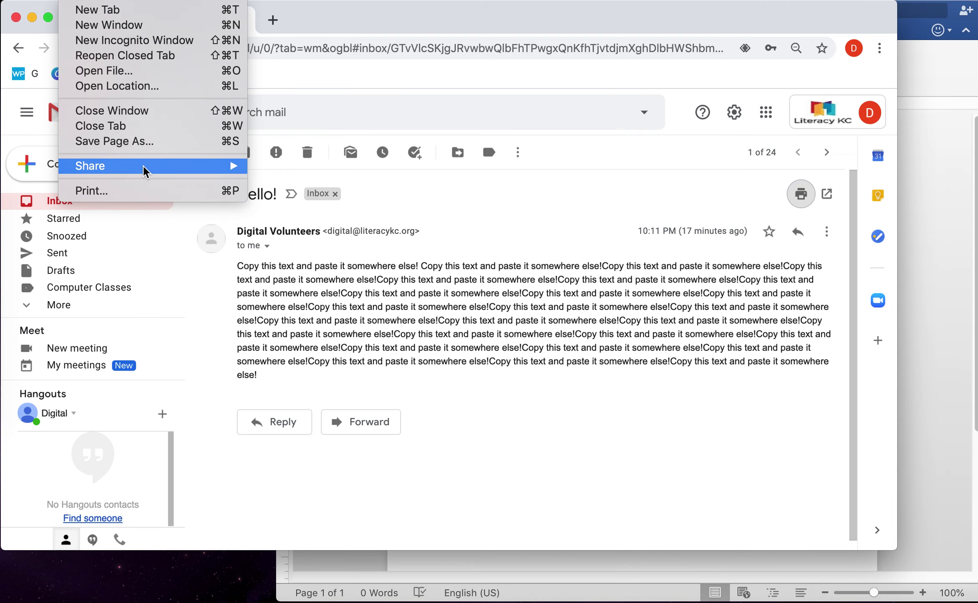
click(141, 192)
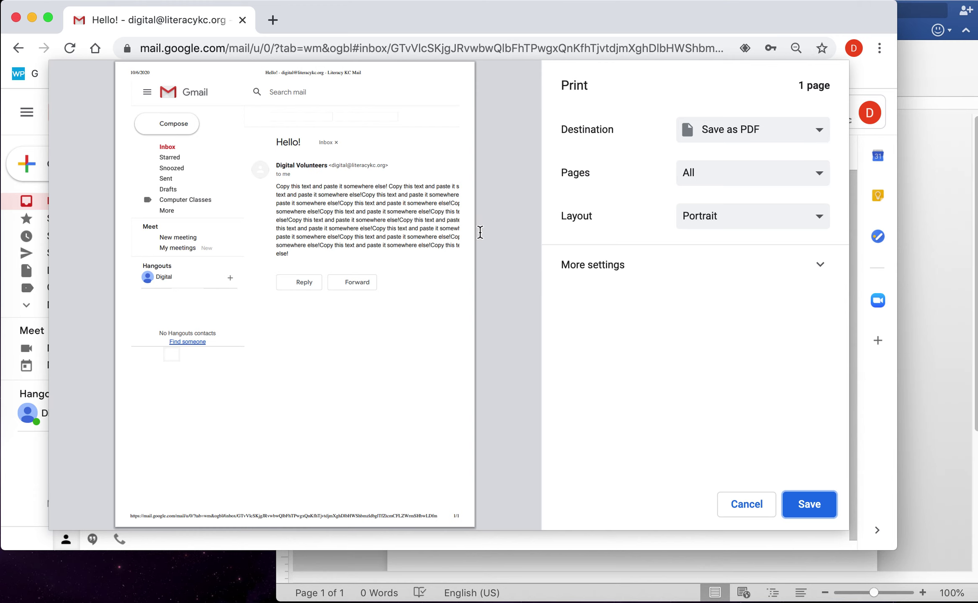
click(750, 503)
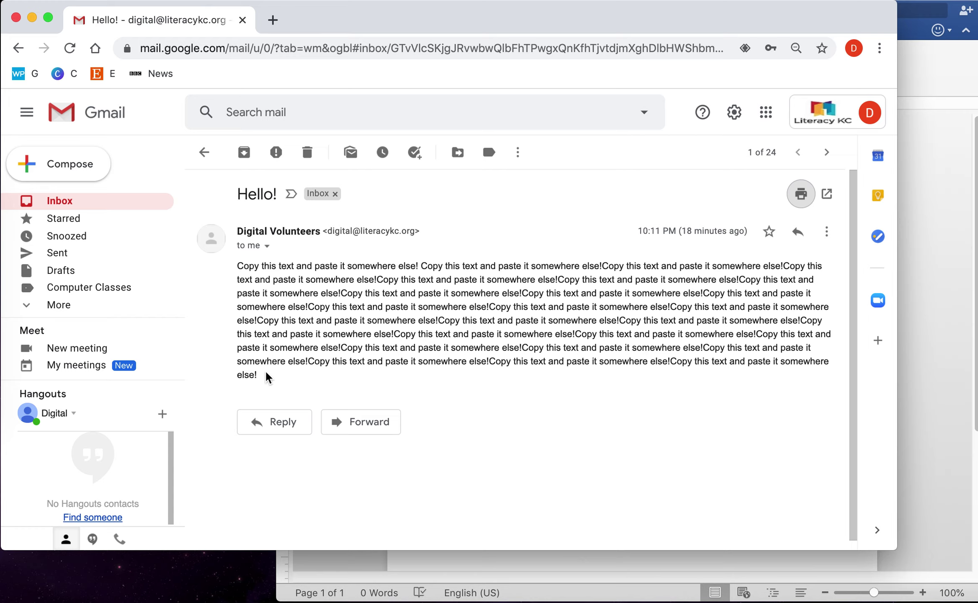
drag(260, 373, 247, 332)
drag(245, 357, 402, 287)
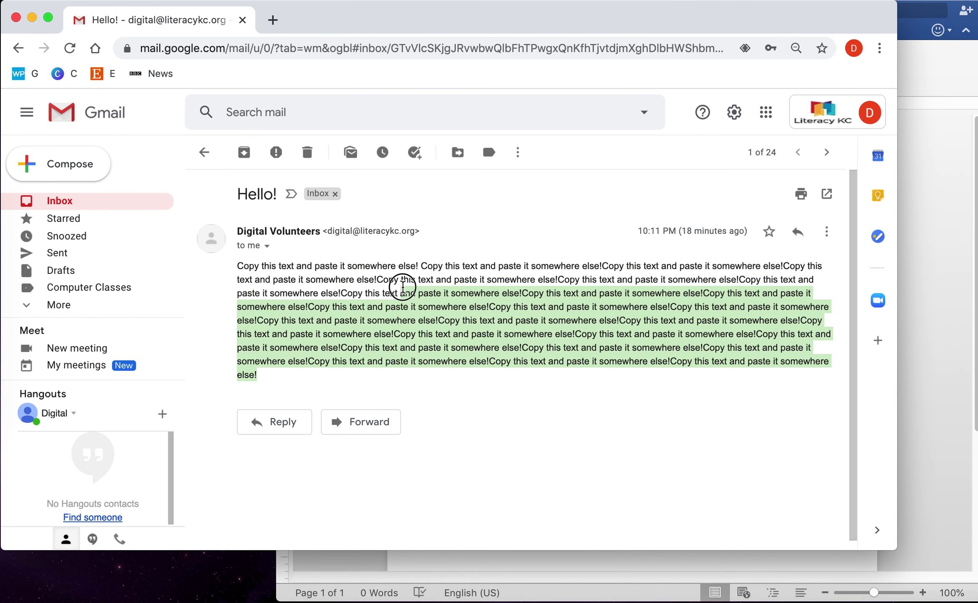
click(402, 323)
drag(239, 265, 438, 330)
click(437, 330)
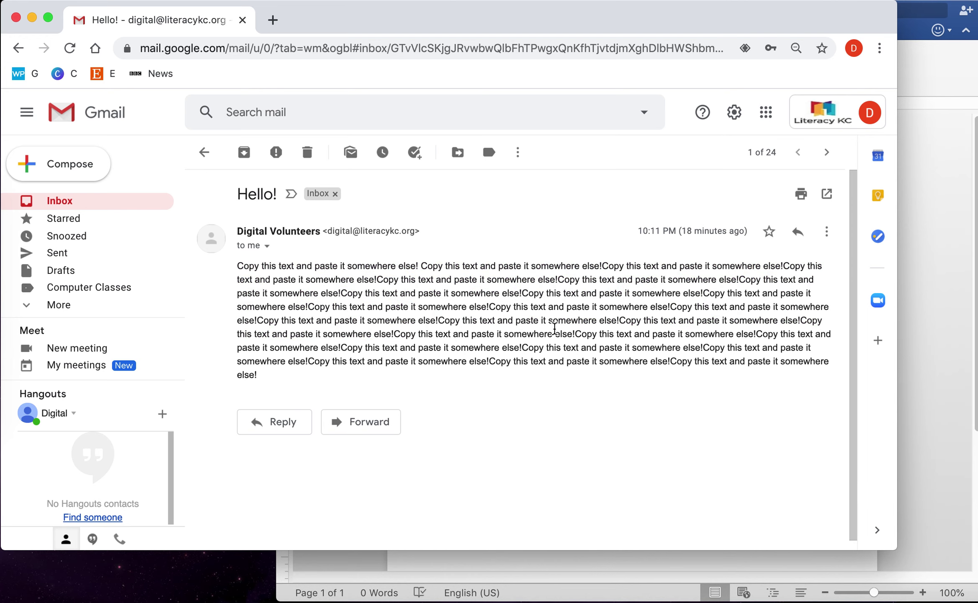
drag(578, 322, 338, 291)
click(340, 291)
drag(265, 374, 236, 267)
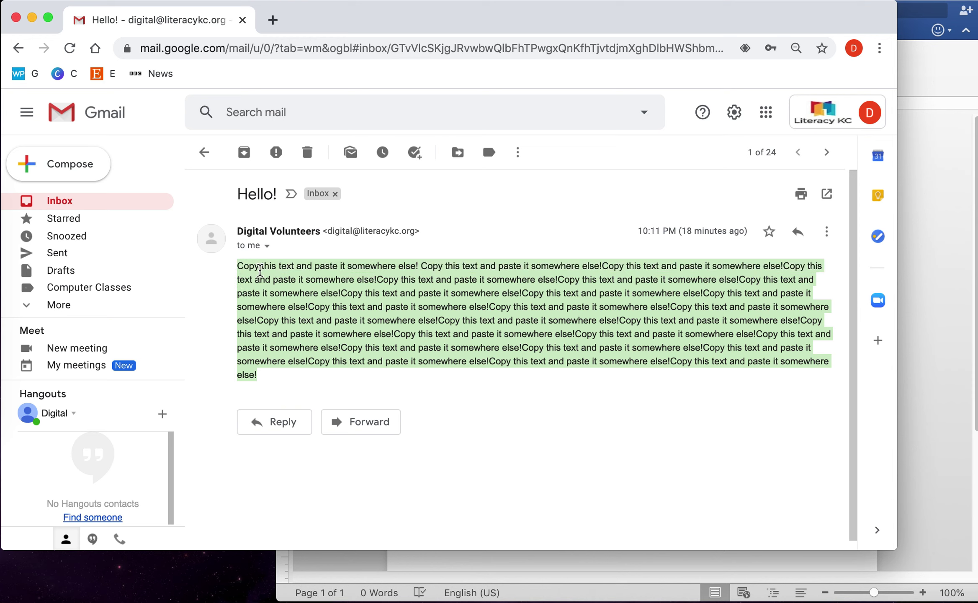
click(359, 307)
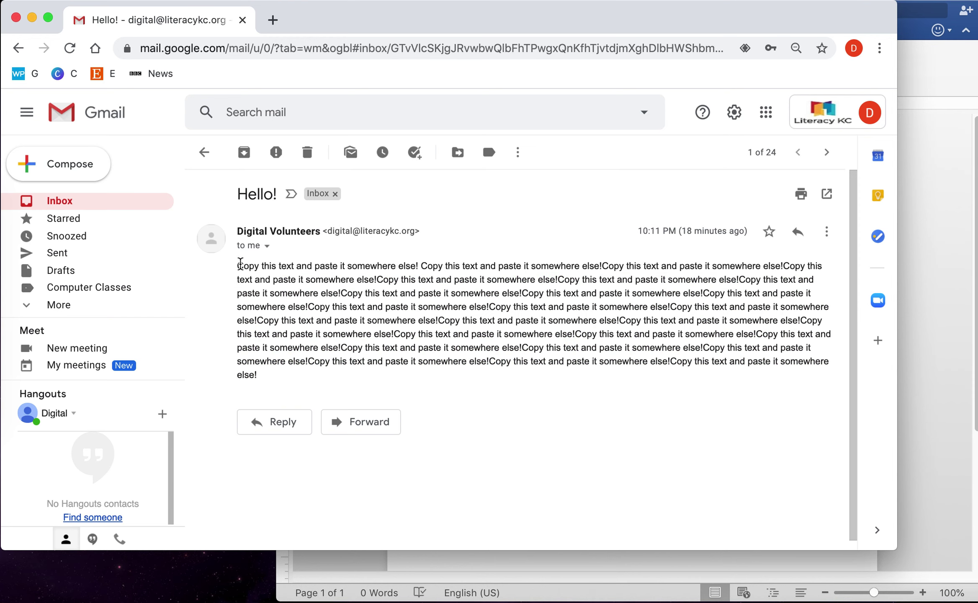
Step: Copy the first four sentences of the email body, from its beginning to "somewhere else!" in the second line
drag(238, 265, 380, 277)
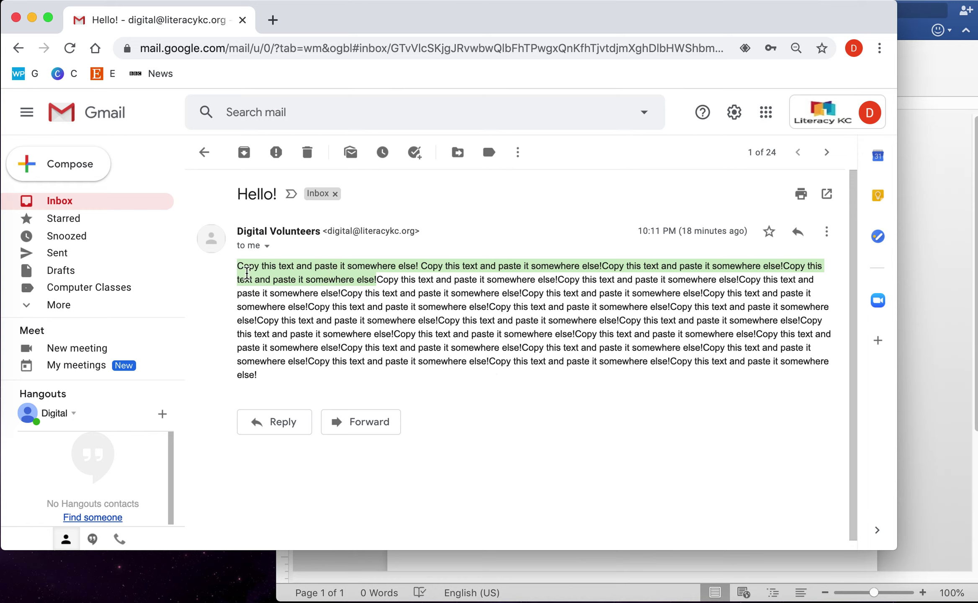
right_click(343, 273)
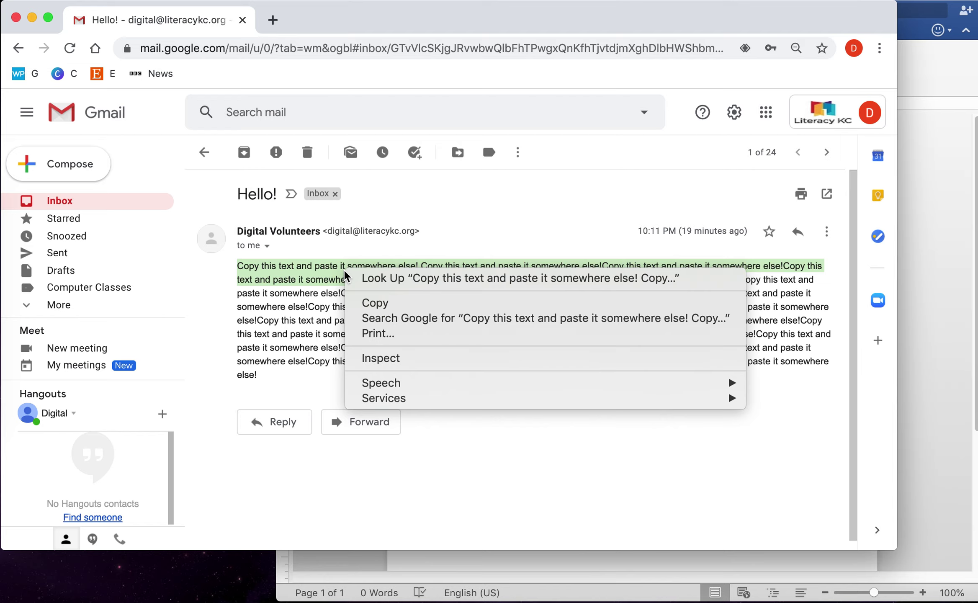
click(389, 305)
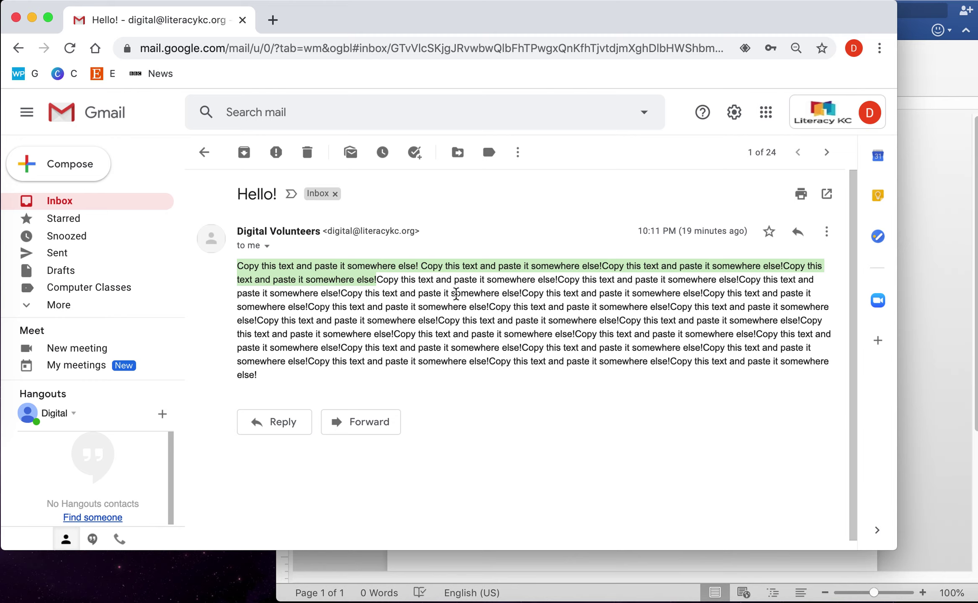
Step: Switch to the blank Word document and paste the copied email sentences at its beginning
click(825, 561)
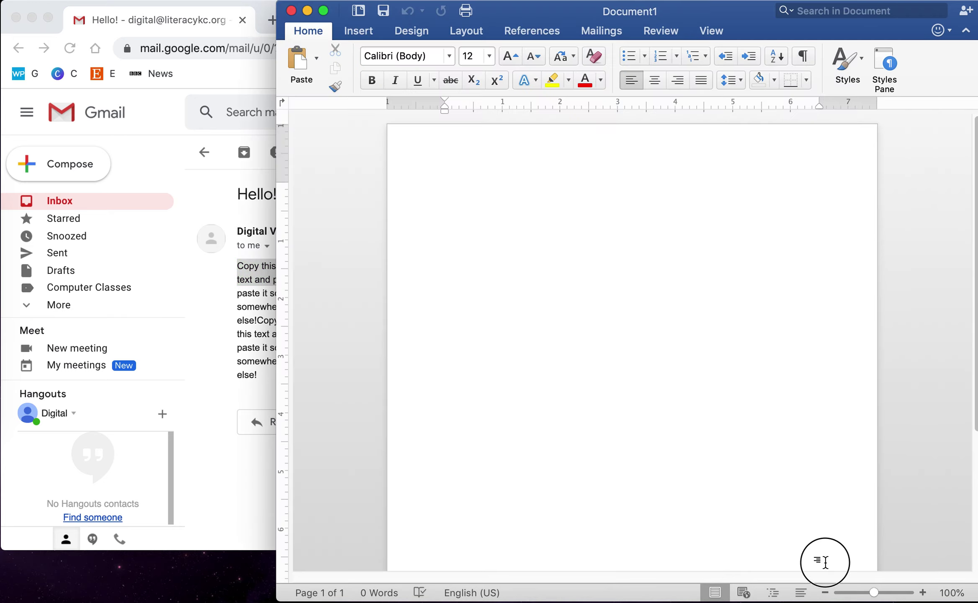
right_click(453, 190)
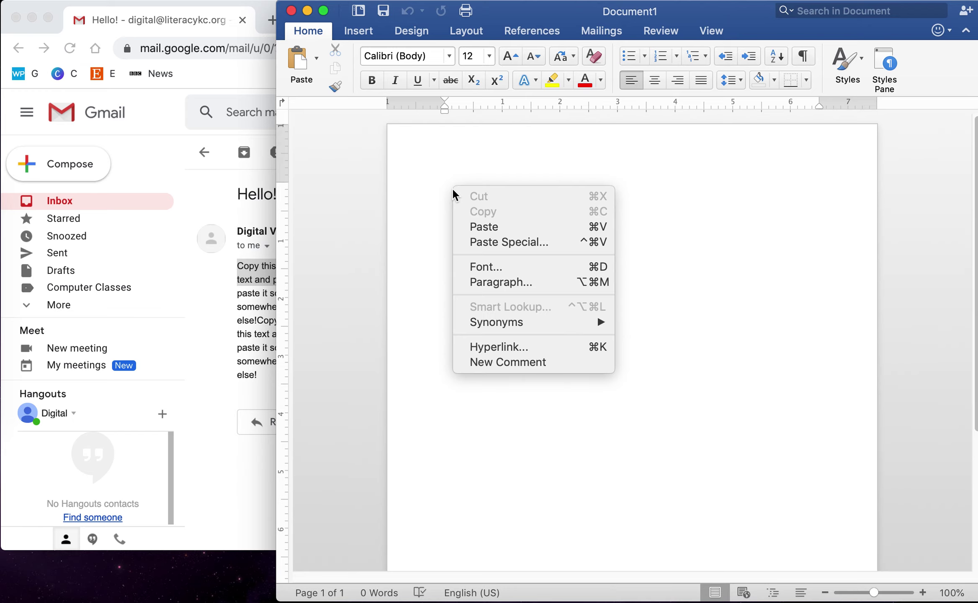
click(486, 228)
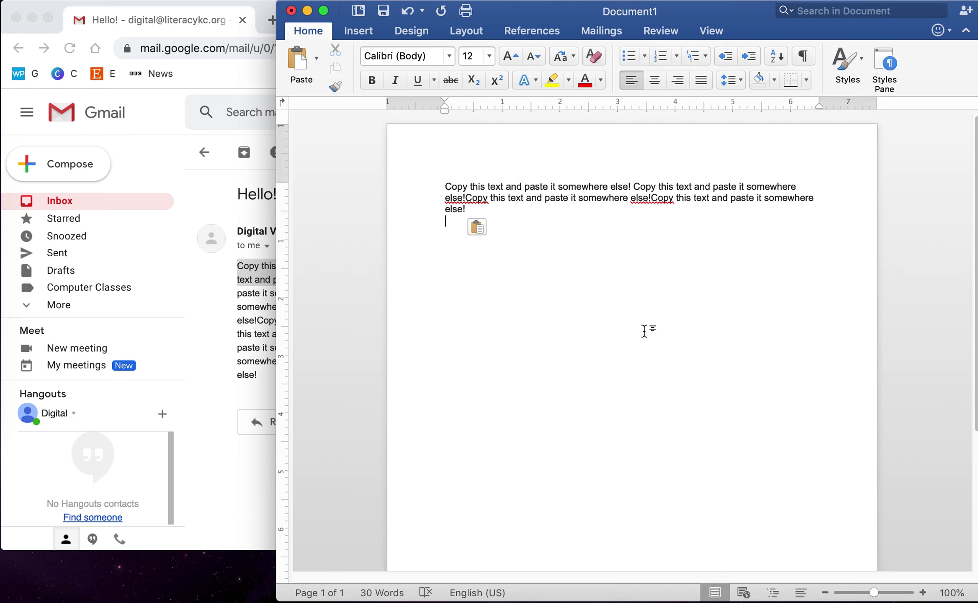
Step: Look over the pasted text in the Word document, check its print preview, and cancel printing
click(521, 352)
click(577, 199)
scroll(617, 245, down, 5)
scroll(617, 245, down, 3)
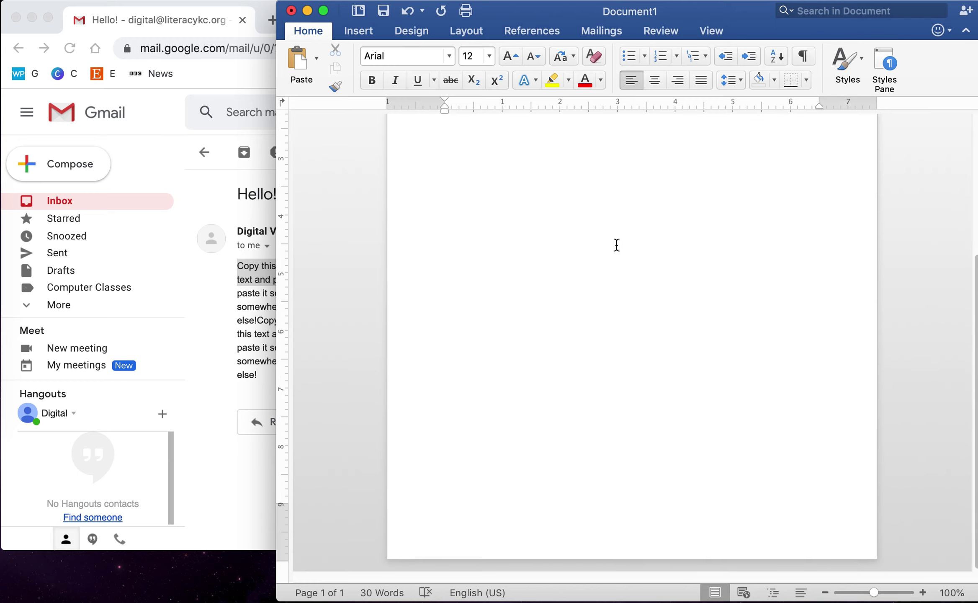
scroll(616, 245, up, 8)
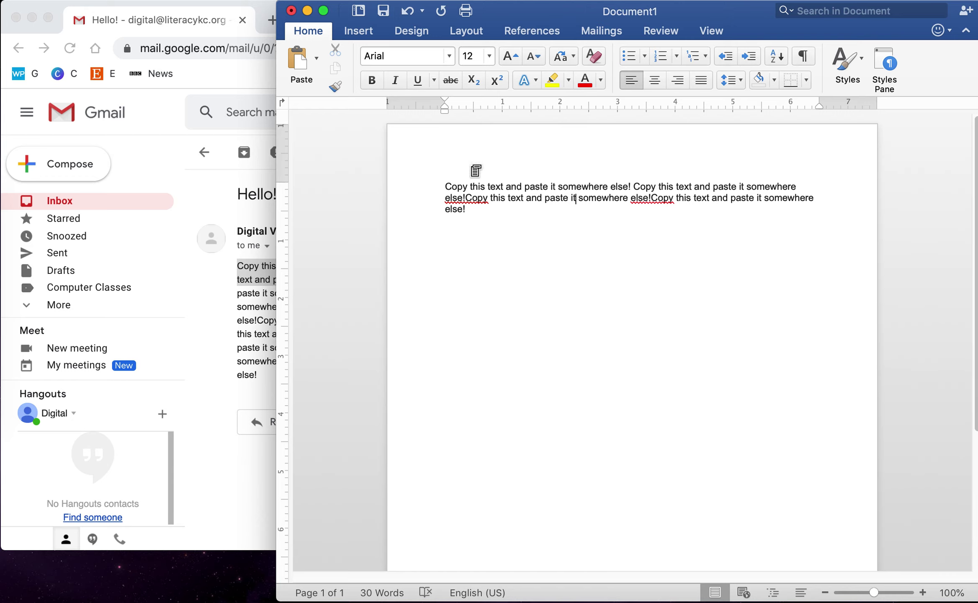
click(467, 11)
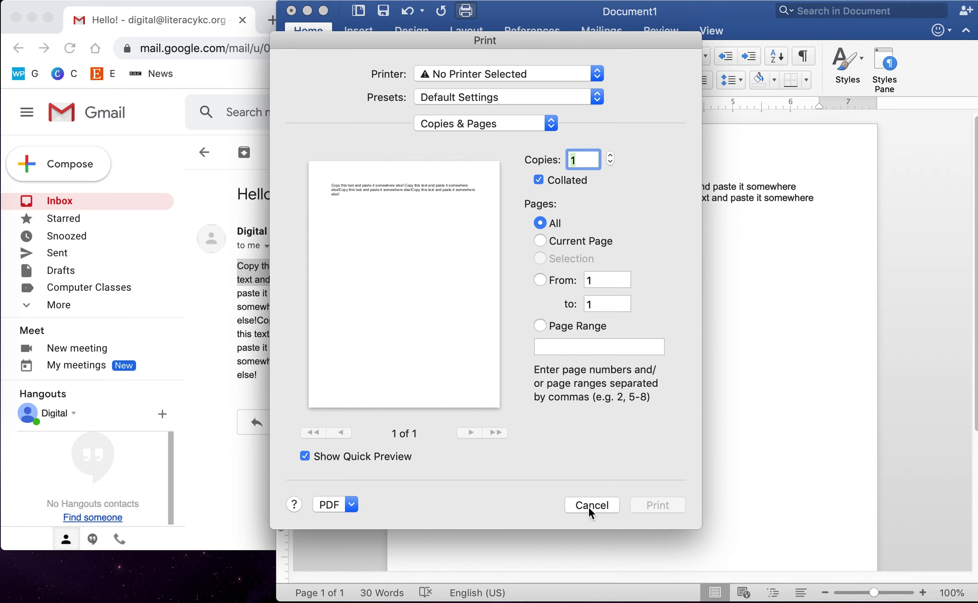
click(590, 505)
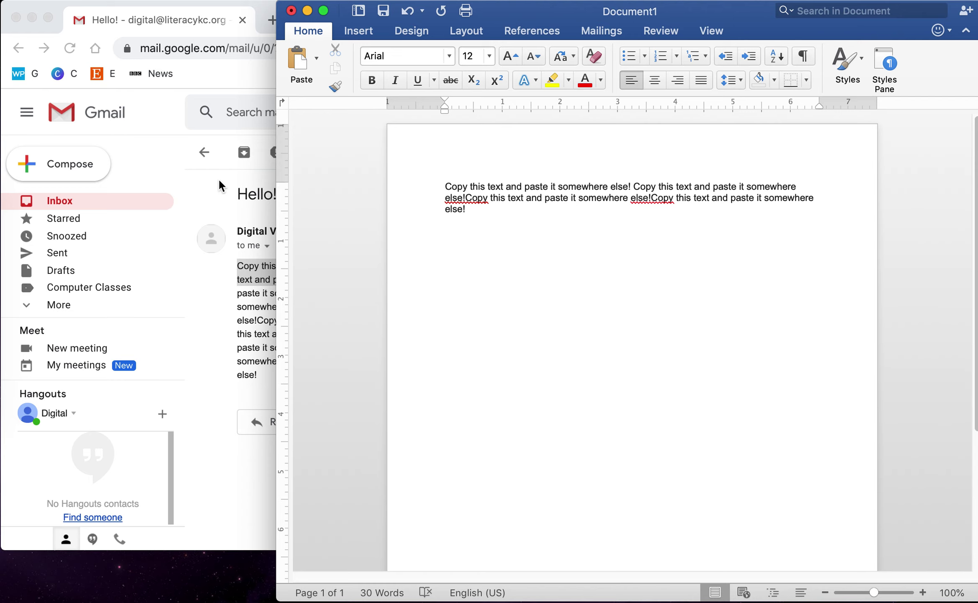
Step: Move the Word window aside, switch back to Gmail, and copy the four highlighted email sentences again
drag(527, 19, 946, 7)
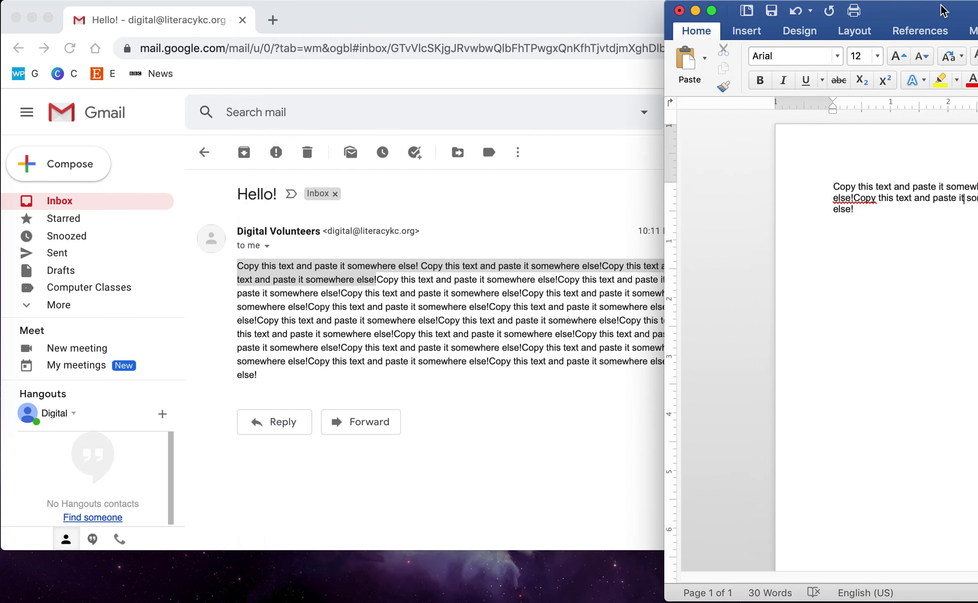
click(506, 20)
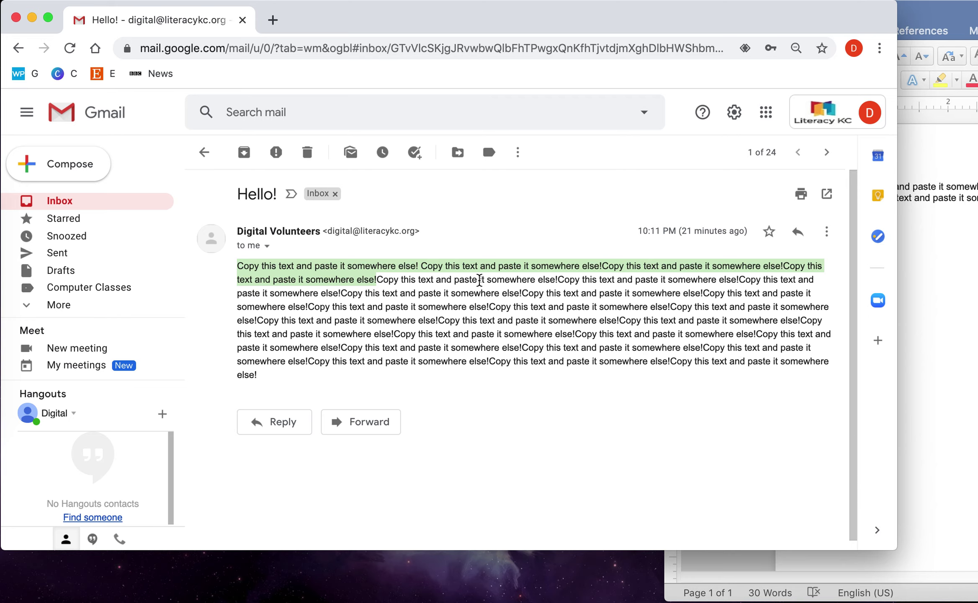
right_click(317, 274)
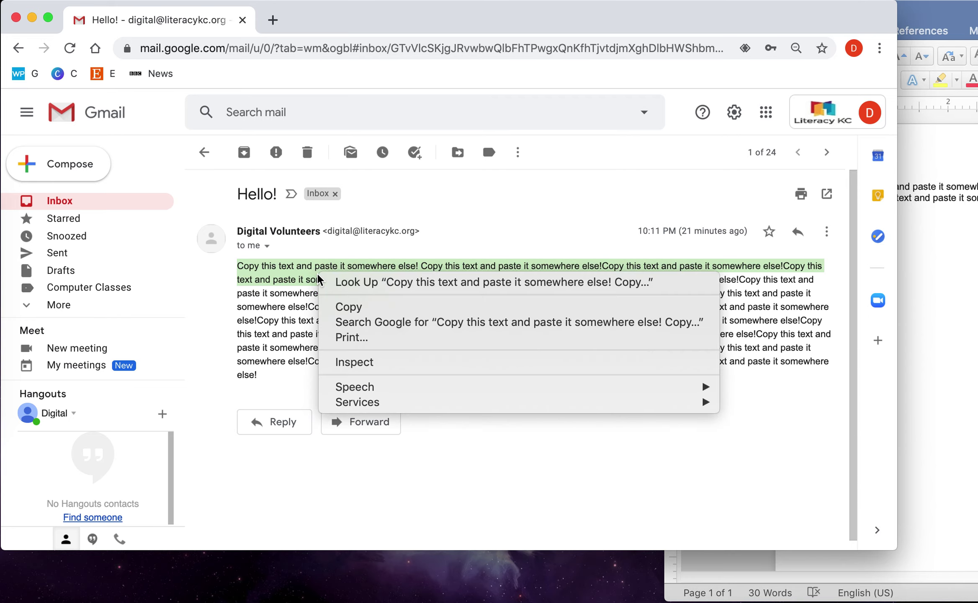
click(340, 307)
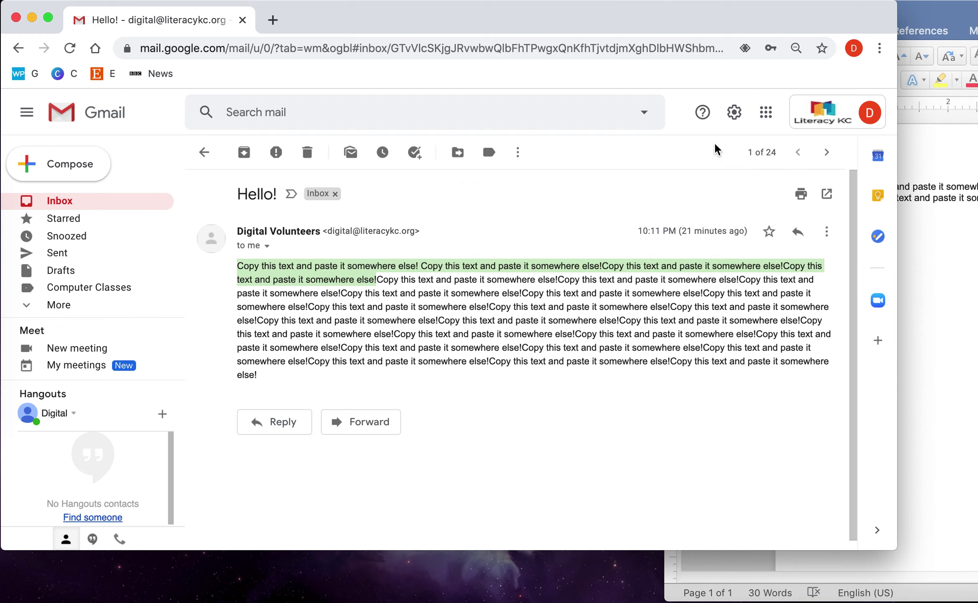
Step: Open Google Docs from the Google apps and create a blank document
click(767, 116)
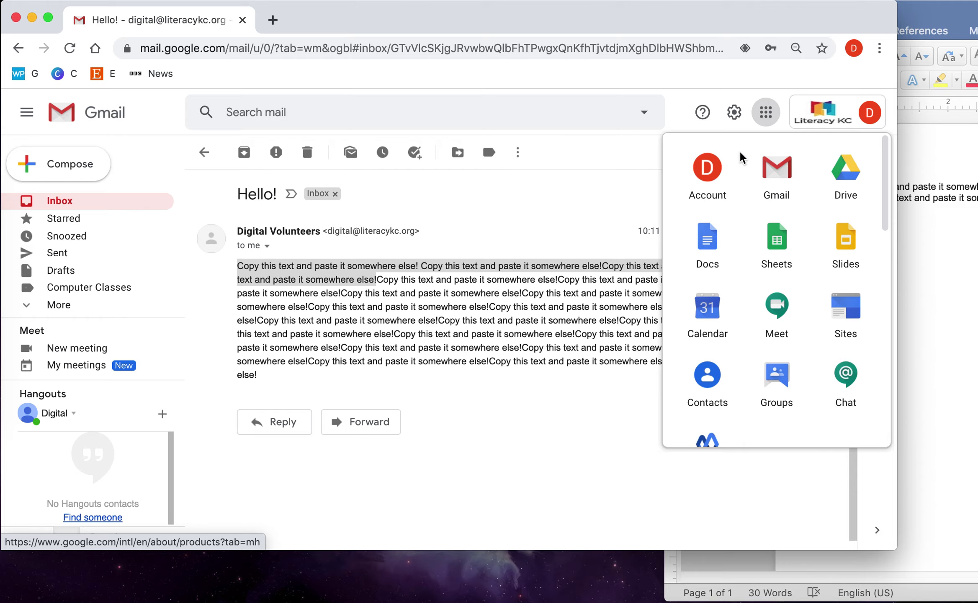
click(707, 250)
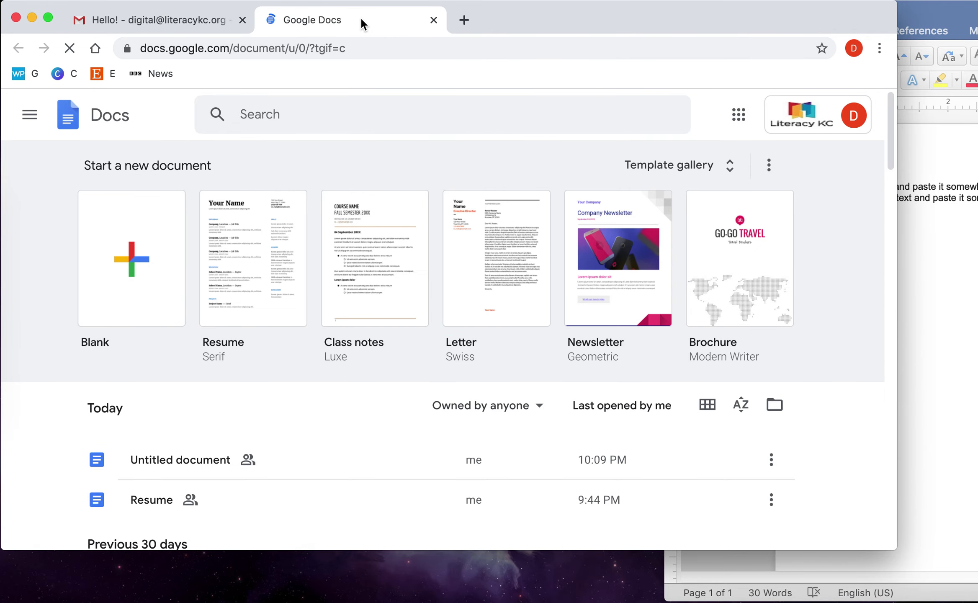
click(165, 20)
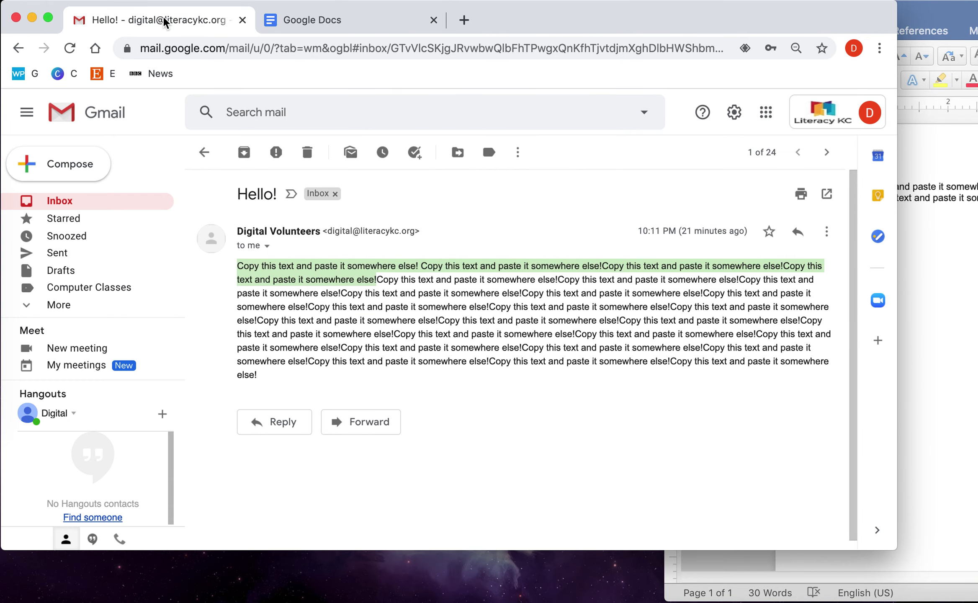
click(337, 19)
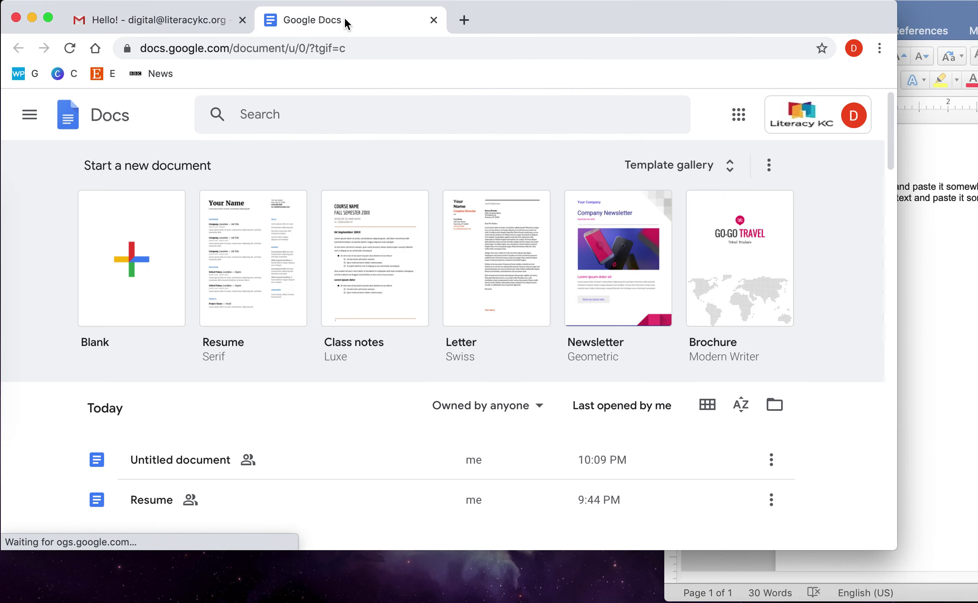
click(121, 245)
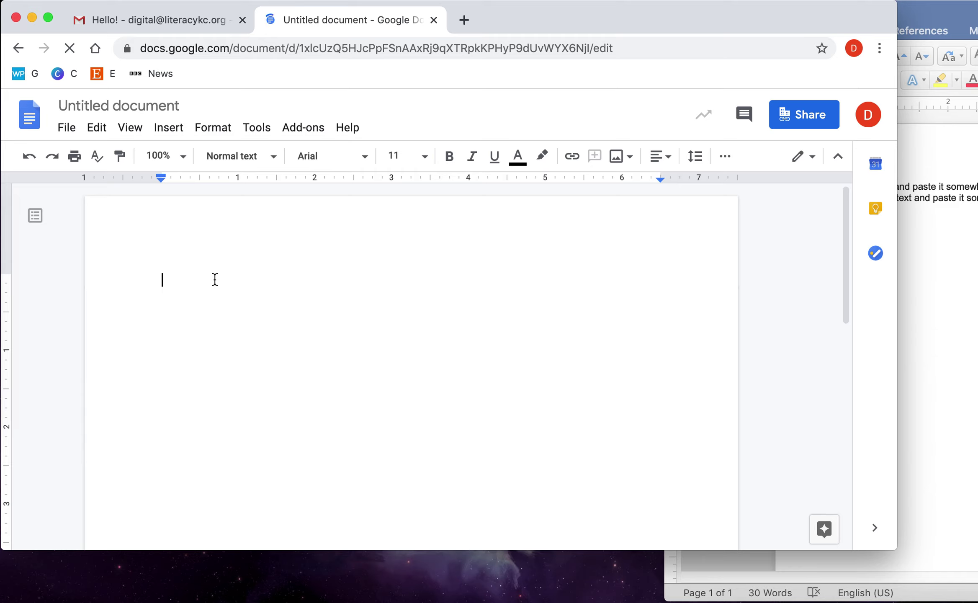
Step: Paste the copied email sentences into the blank Google Docs document and compare it with the Gmail message
right_click(214, 280)
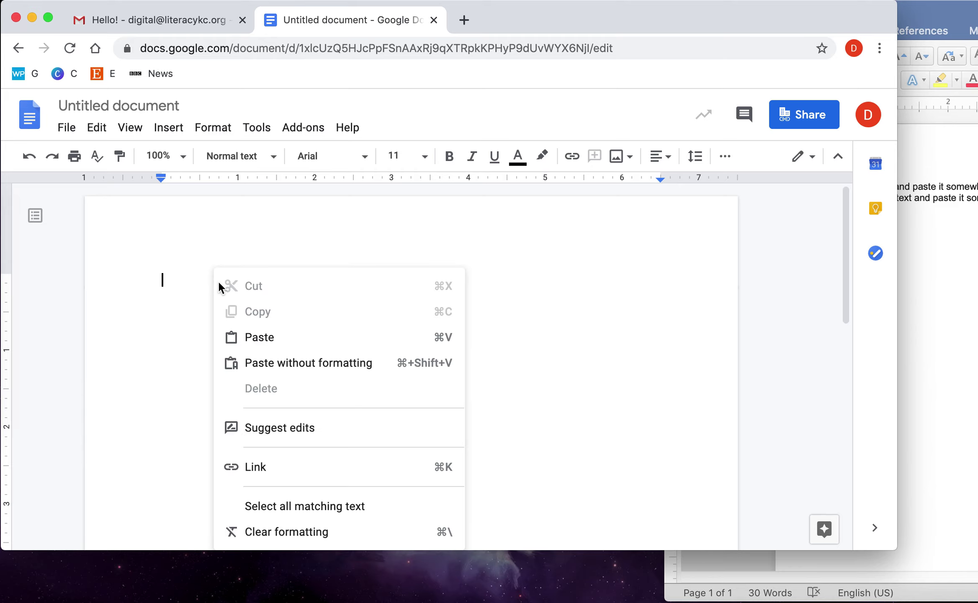
click(259, 337)
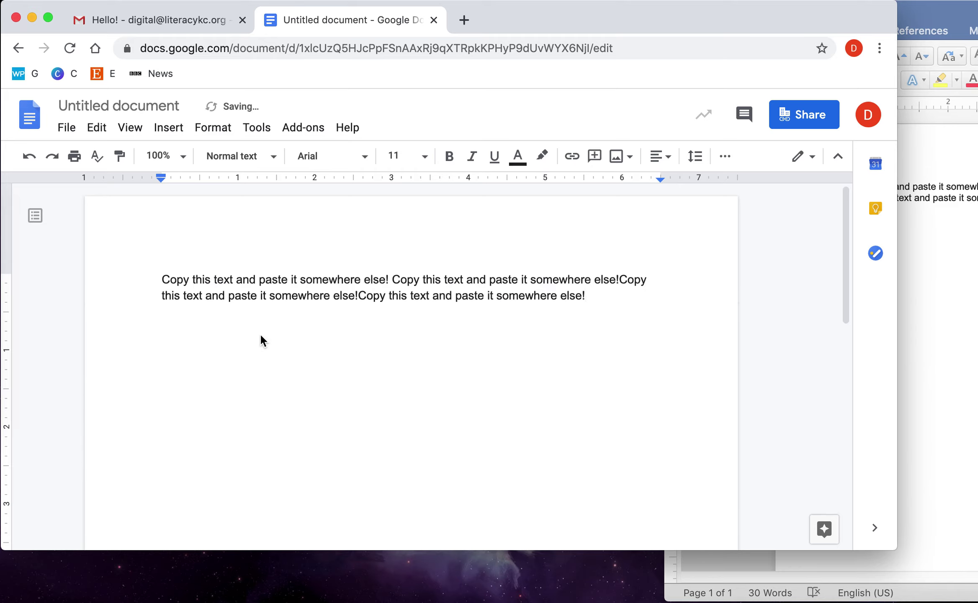
click(184, 25)
click(334, 21)
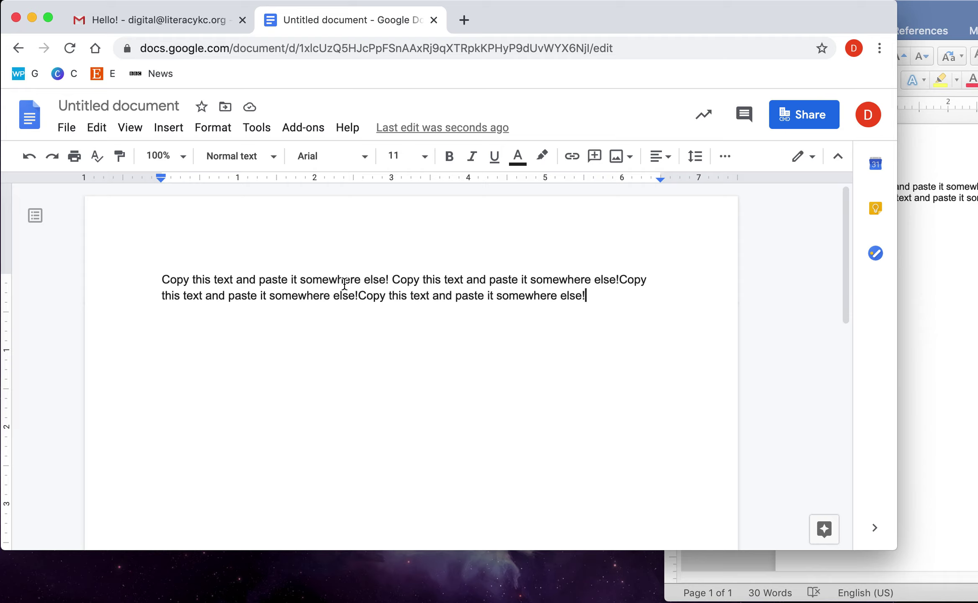
Step: Check the Google Docs document's print preview twice, cancelling printing each time
click(75, 159)
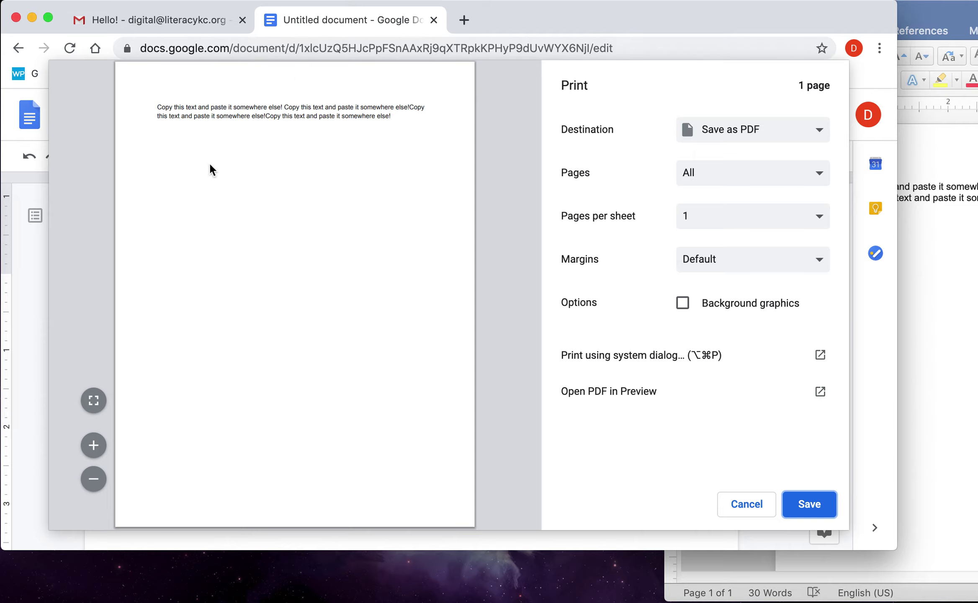
click(746, 504)
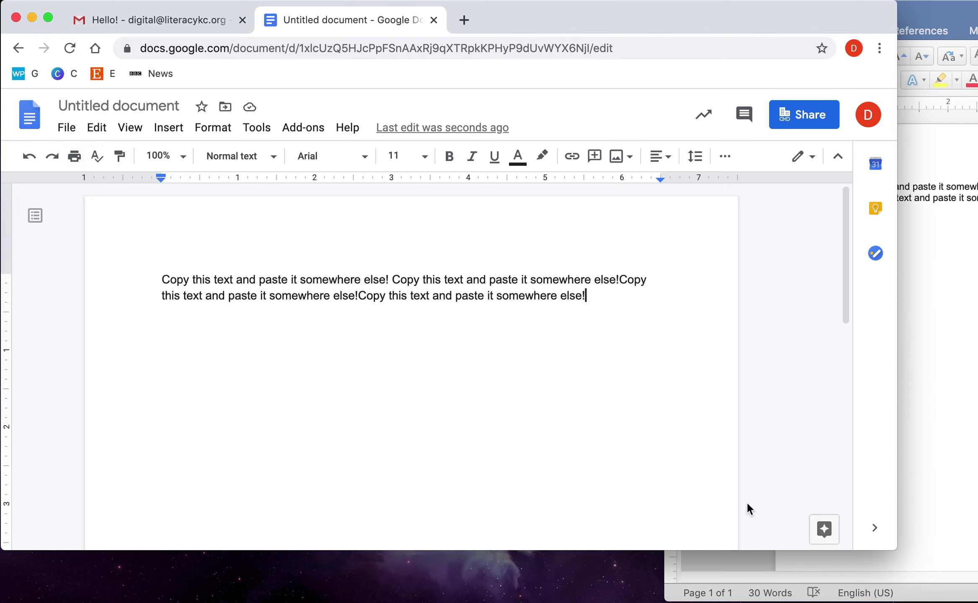
click(72, 131)
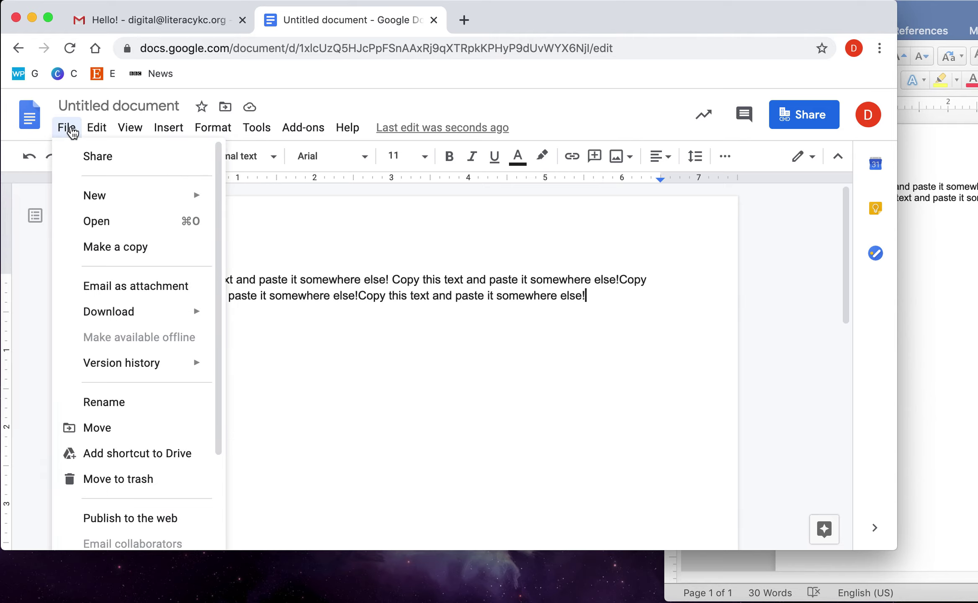
mouse_move(130, 315)
scroll(133, 329, down, 3)
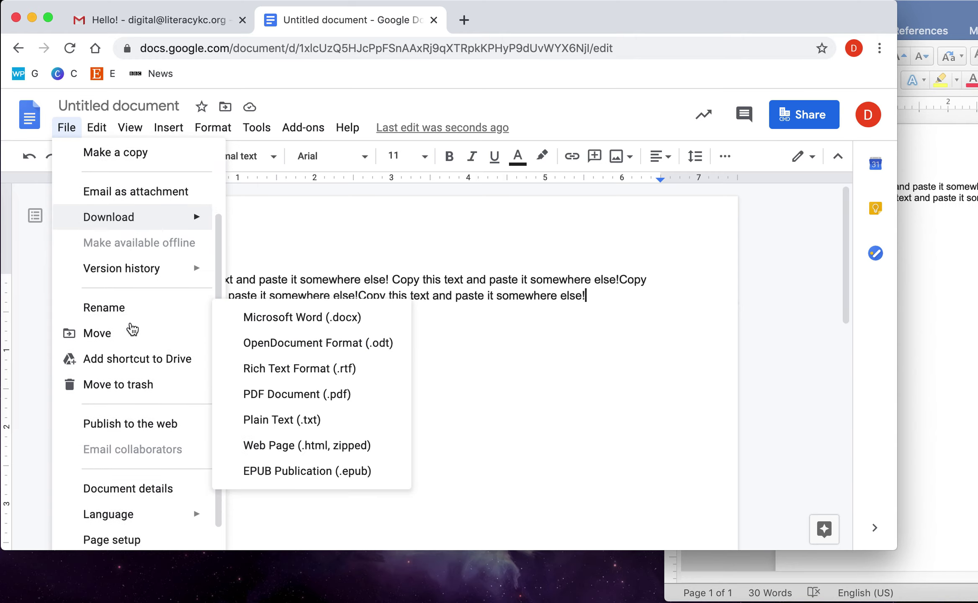
scroll(133, 330, down, 2)
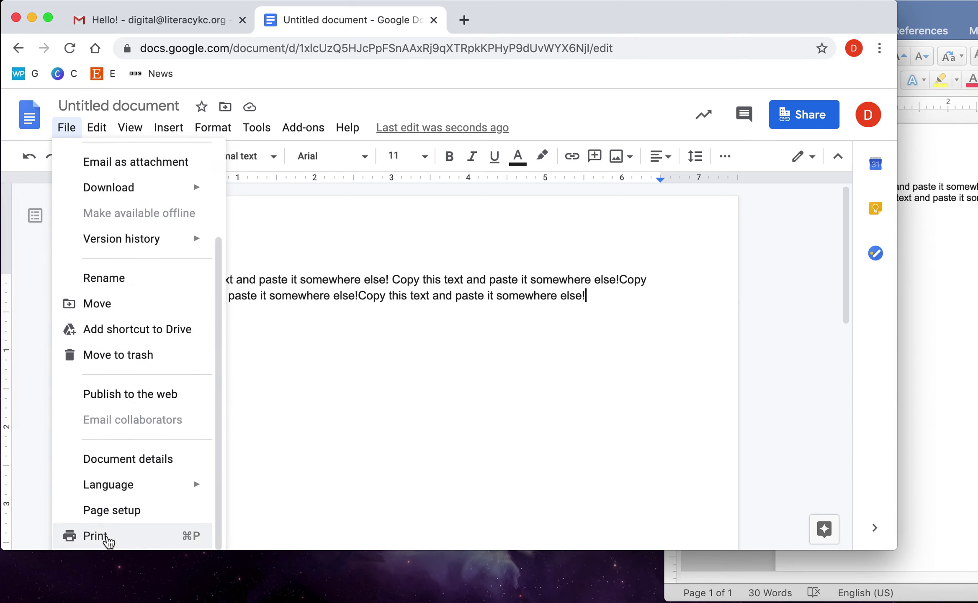
click(107, 537)
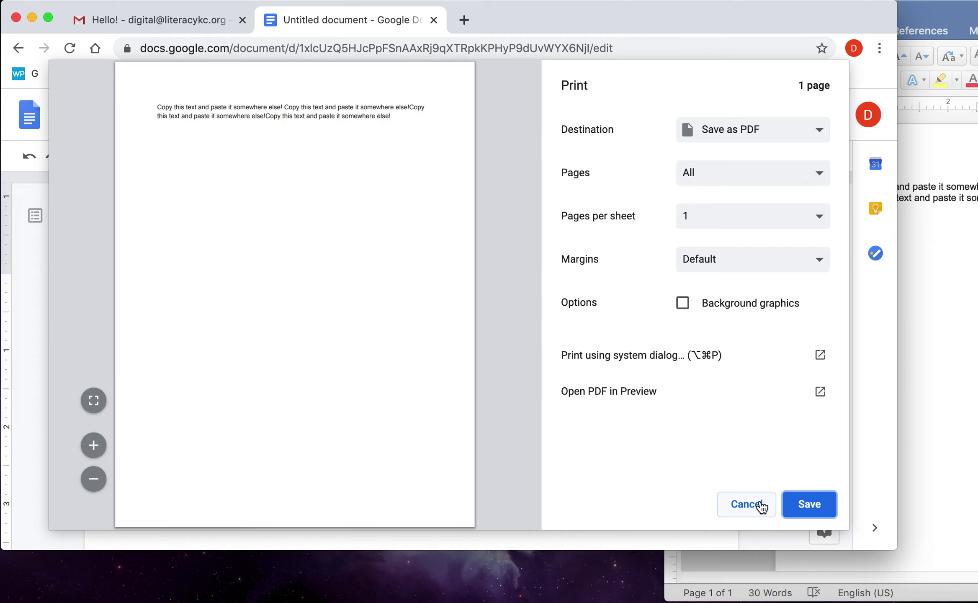
click(746, 505)
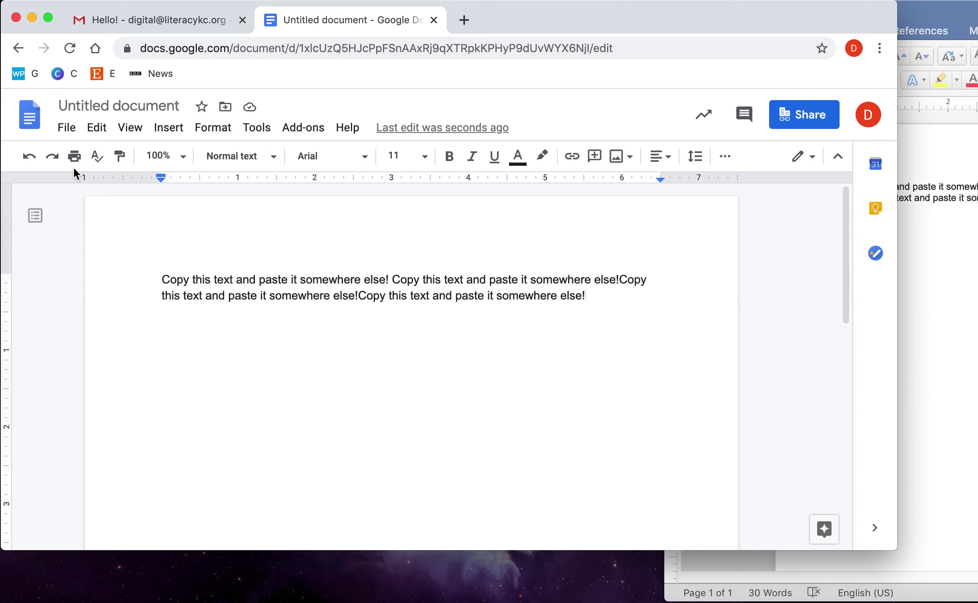
click(69, 126)
click(72, 126)
Step: Switch to the Gmail message, highlight a passage in the middle of its text, and return to the Google Docs document
click(183, 17)
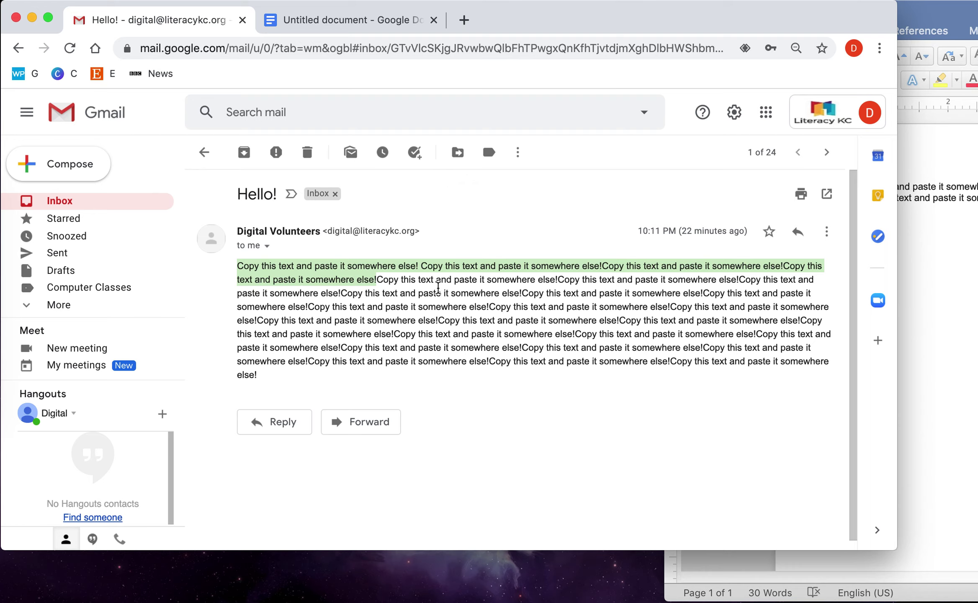
click(434, 288)
drag(434, 288, 526, 334)
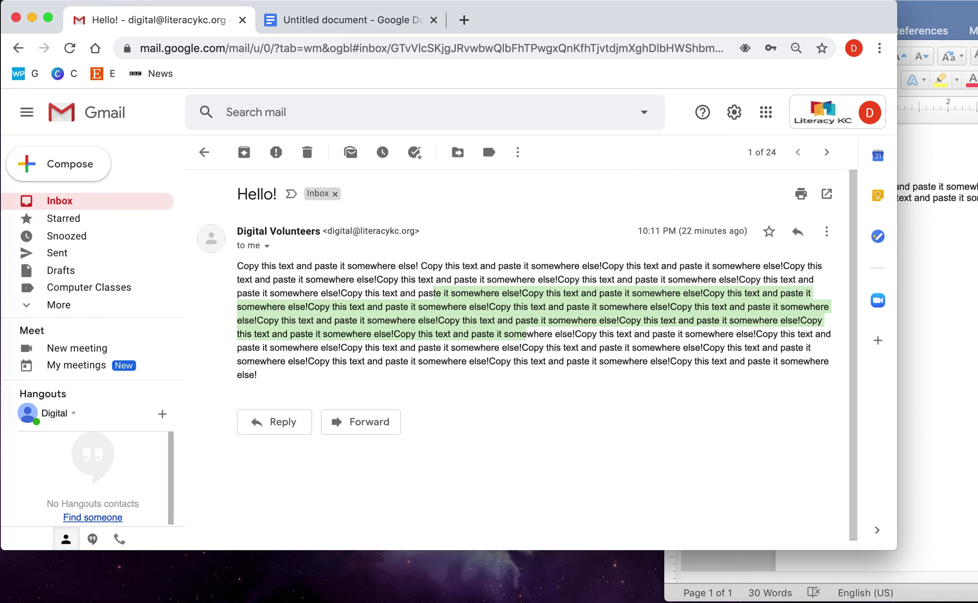
click(364, 21)
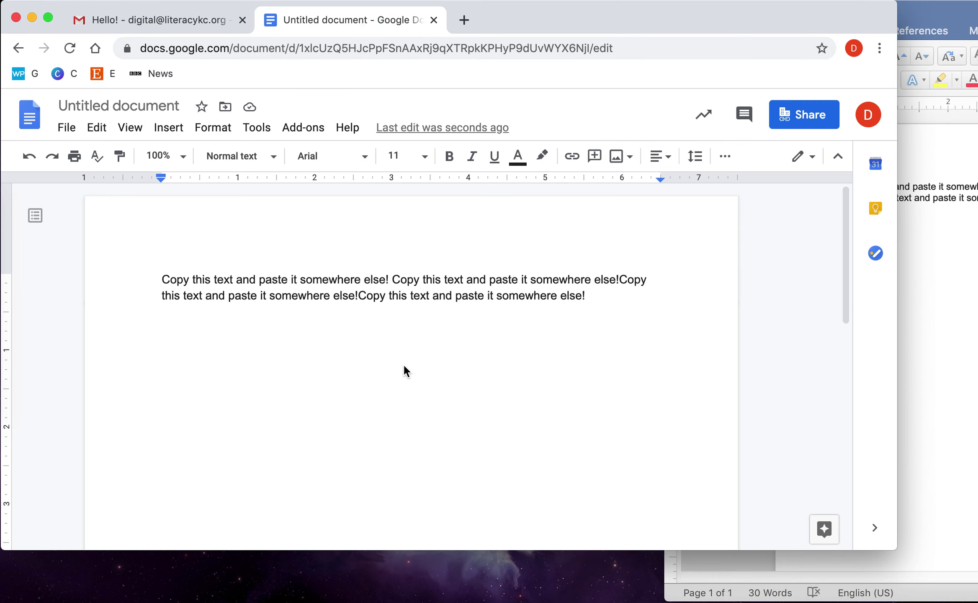